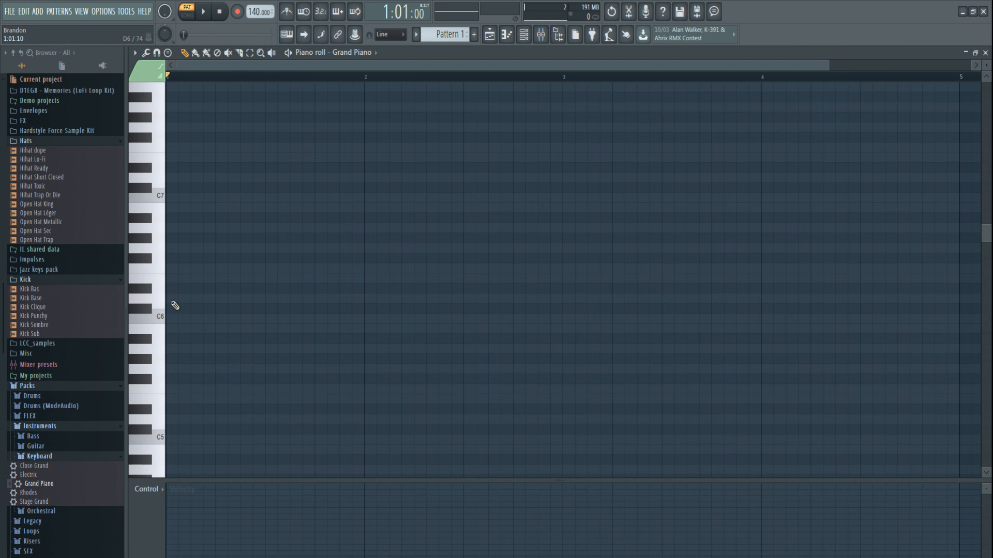
Step: Place the notes D6, E6, C6 and D6 at the starts of bars 1 to 4 and lengthen them all to one full bar
{"action": "left_click", "coordinate": [174, 303]}
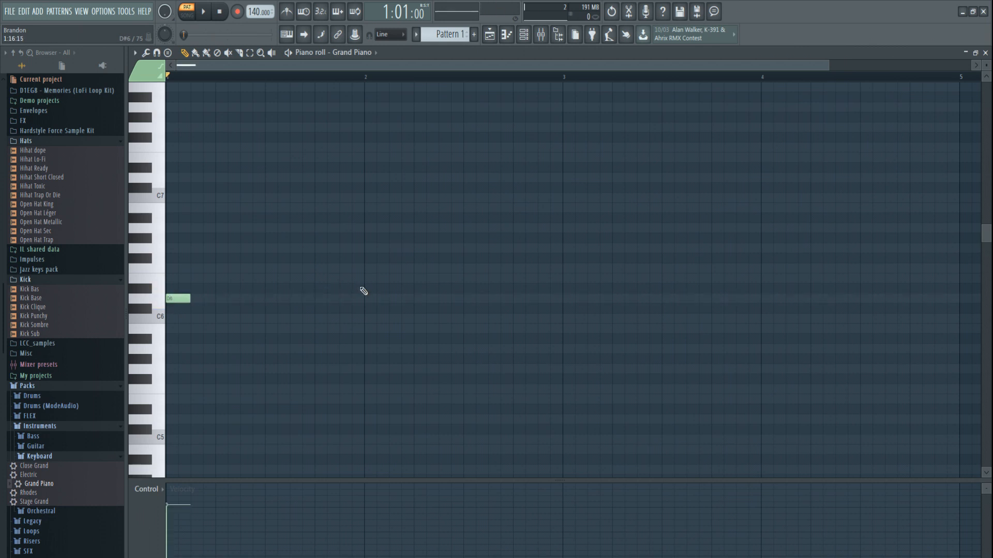
{"action": "left_click", "coordinate": [368, 279]}
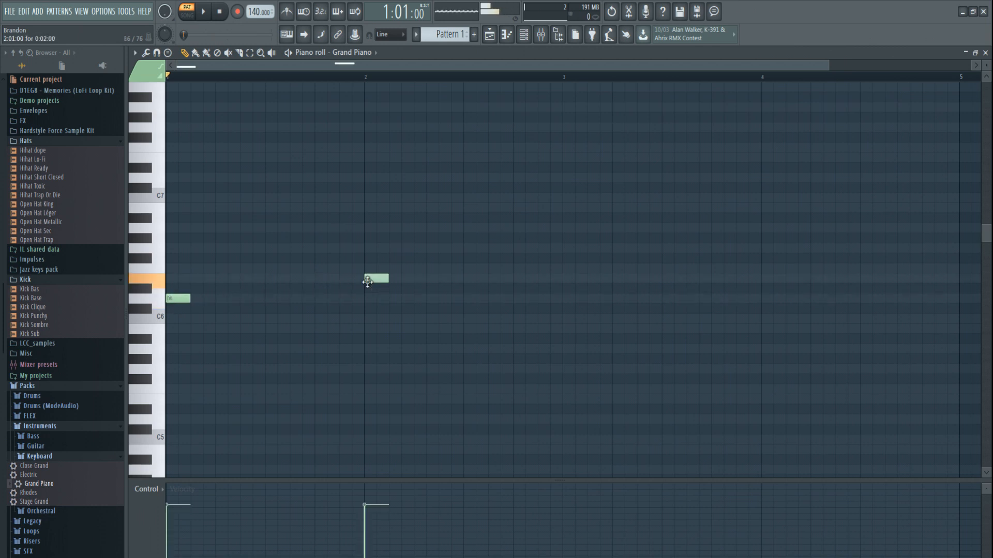
{"action": "left_click", "coordinate": [568, 319]}
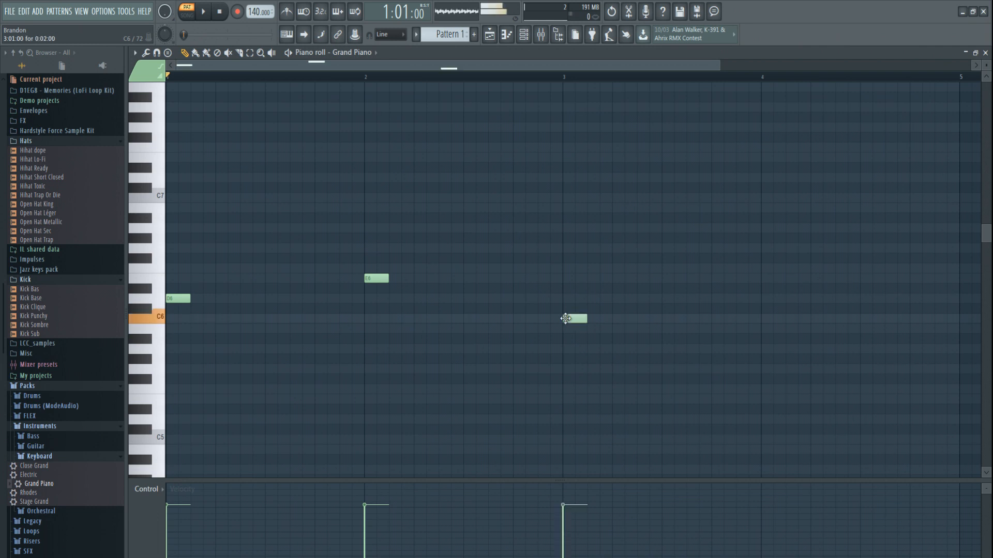
{"action": "left_click", "coordinate": [767, 300]}
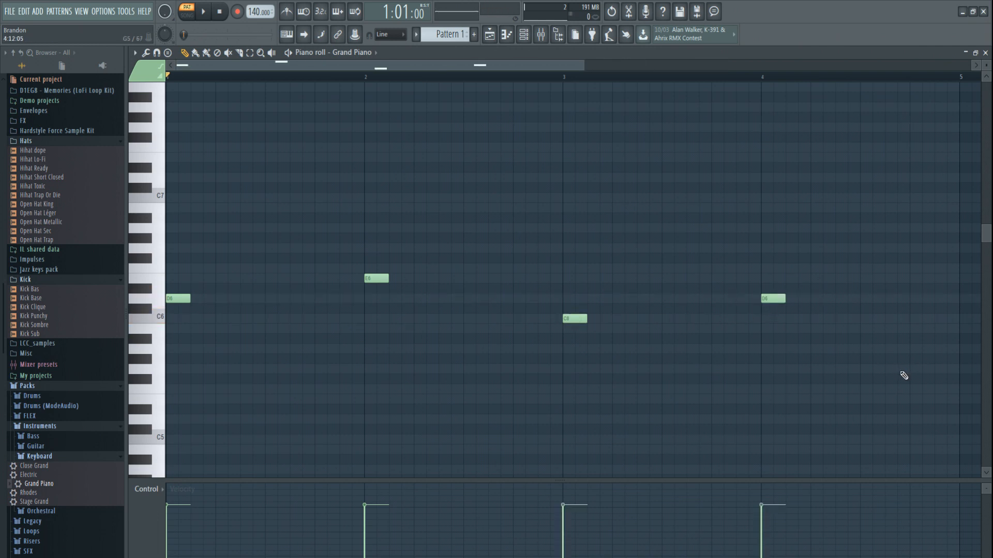
{"action": "left_click_drag", "start_coordinate": [900, 372], "coordinate": [155, 230]}
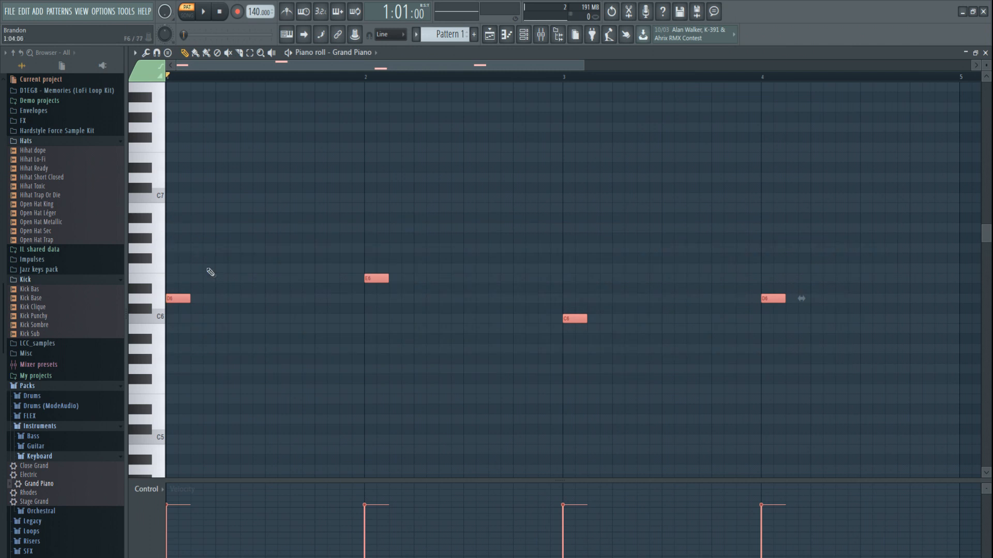
{"action": "left_click_drag", "start_coordinate": [189, 299], "coordinate": [363, 322]}
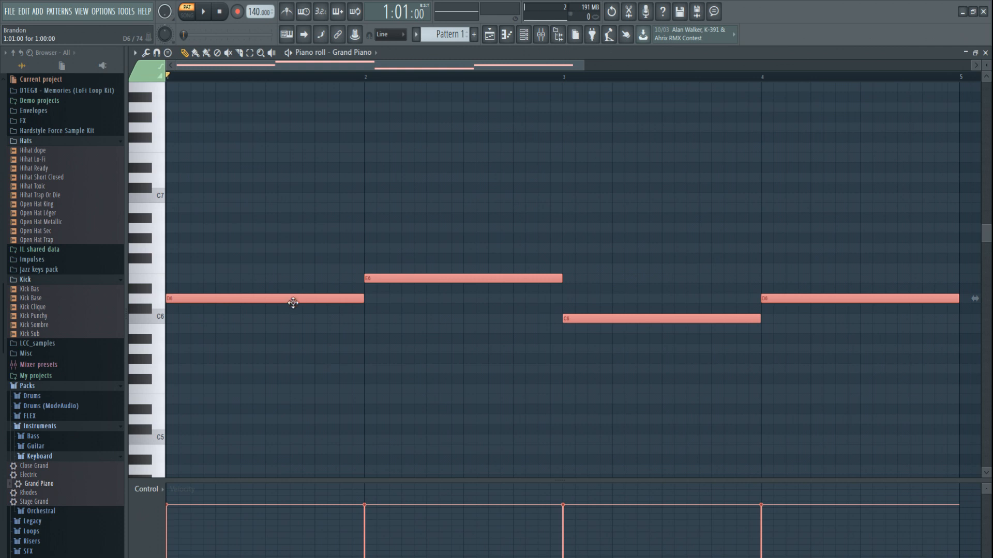
Step: Duplicate the four selected notes five semitones lower as A5, B5, G5 and A5, and play the pattern back
{"action": "left_click_drag", "start_coordinate": [288, 303], "coordinate": [274, 352]}
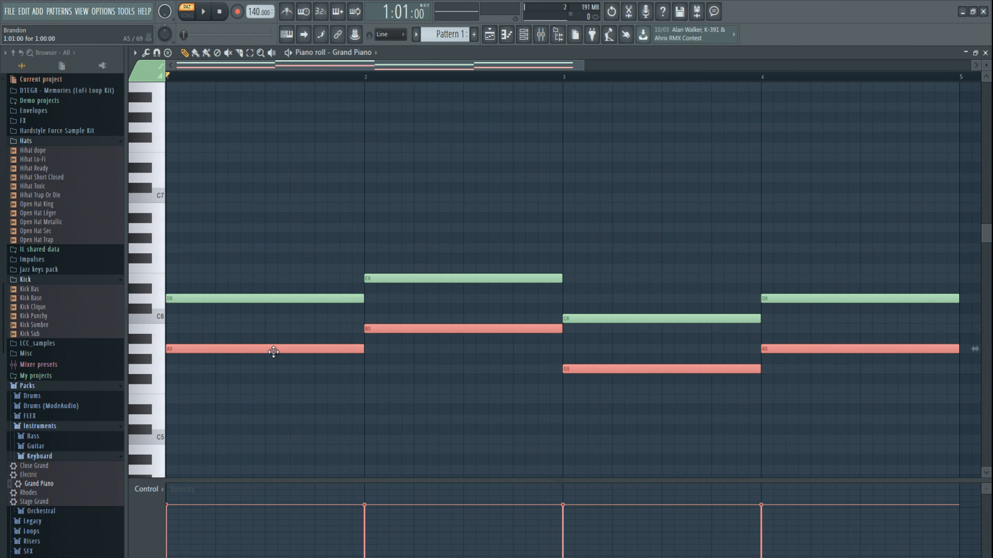
{"action": "key", "text": "space"}
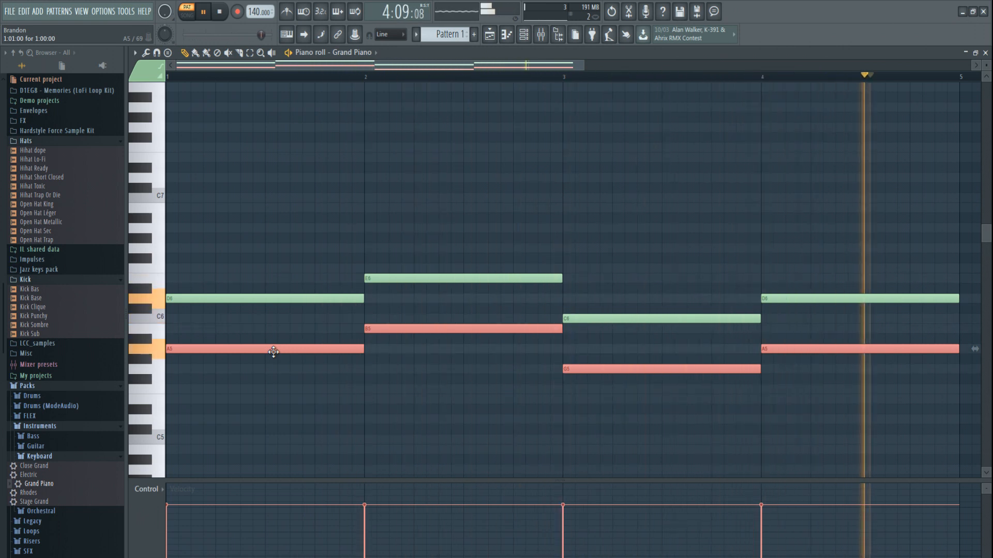
{"action": "key", "text": "space"}
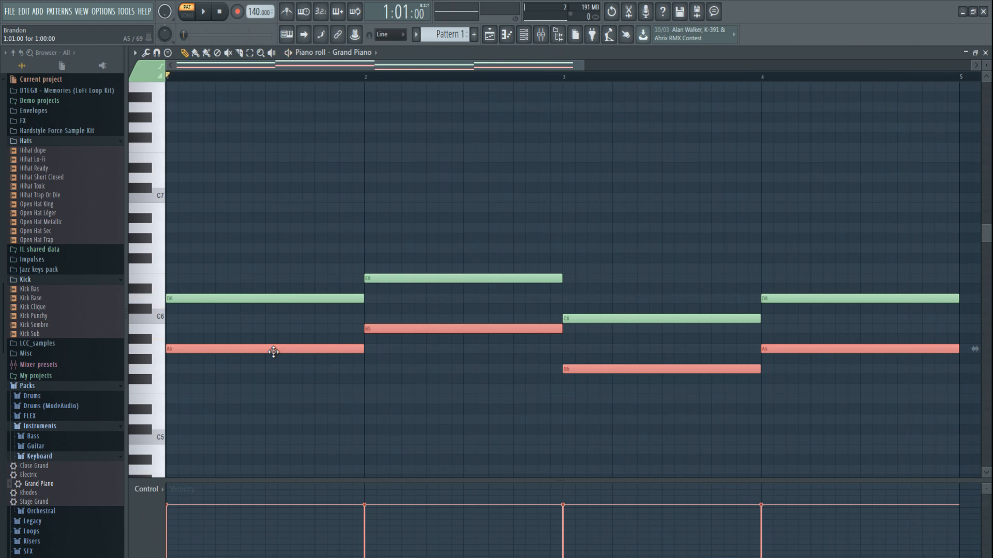
Step: Deselect the notes and add one-beat melody notes D7, G7, A7 and C7 in sequence across bar 1
{"action": "scroll", "coordinate": [181, 306], "scroll_direction": "up", "scroll_amount": 3}
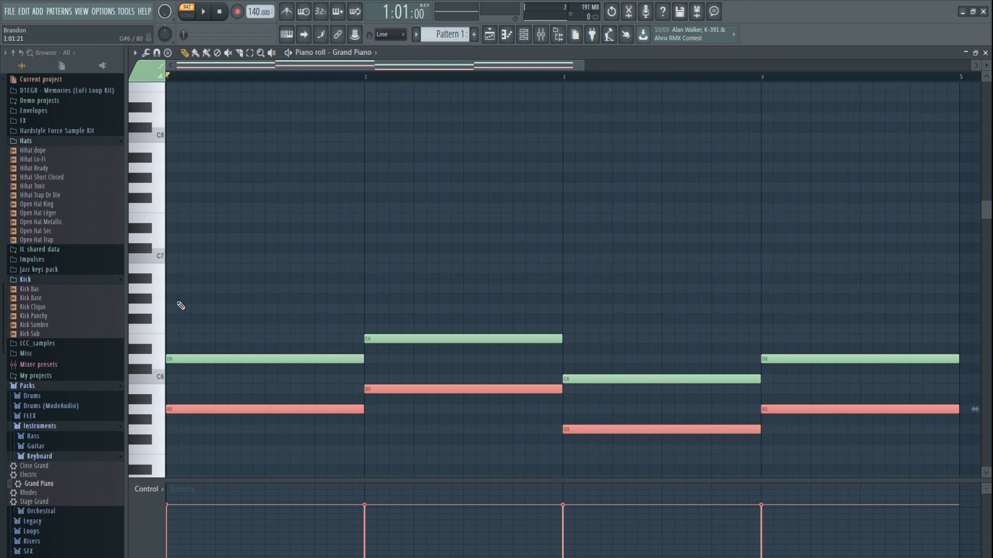
{"action": "left_click", "coordinate": [182, 306], "text": "ctrl"}
{"action": "scroll", "coordinate": [196, 289], "scroll_direction": "up", "scroll_amount": 1}
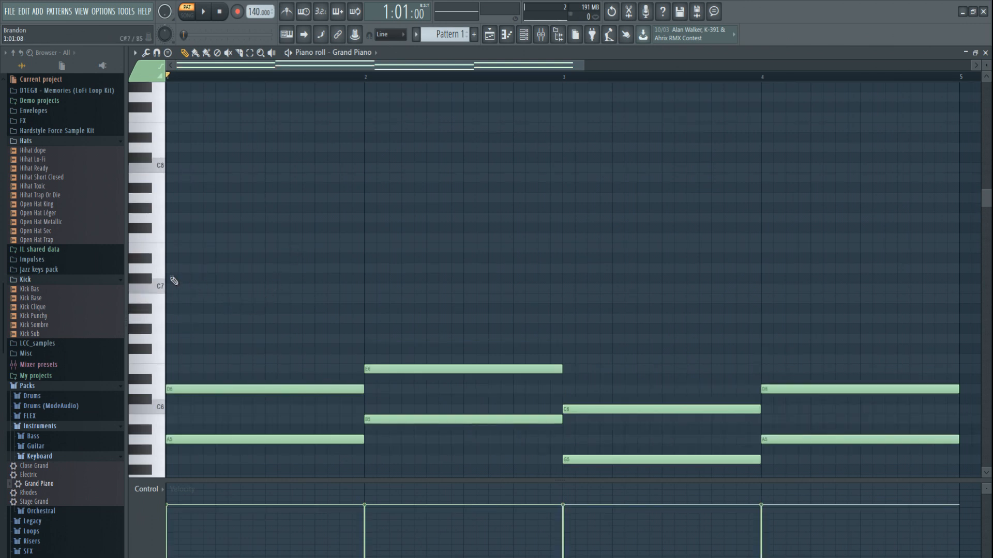
{"action": "left_click", "coordinate": [171, 269]}
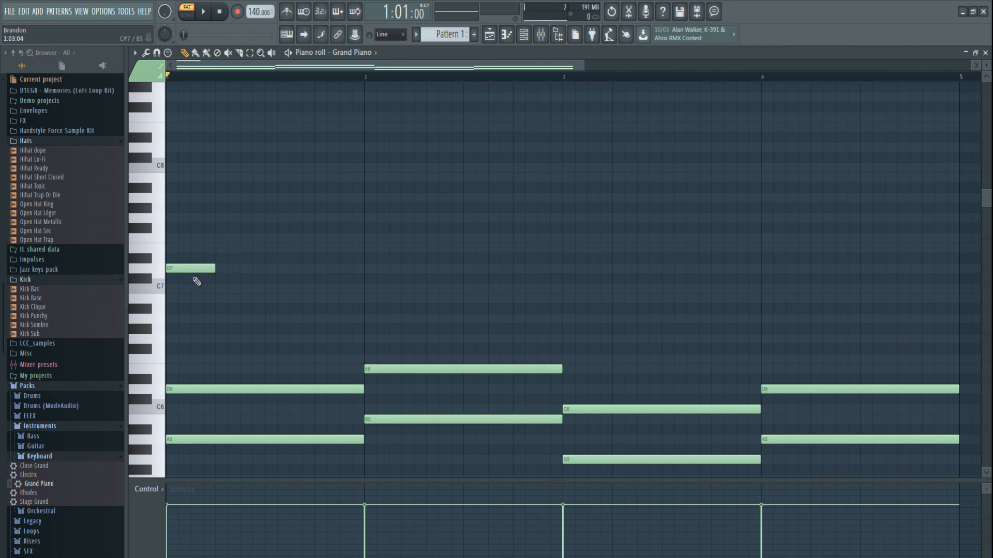
{"action": "left_click", "coordinate": [217, 219]}
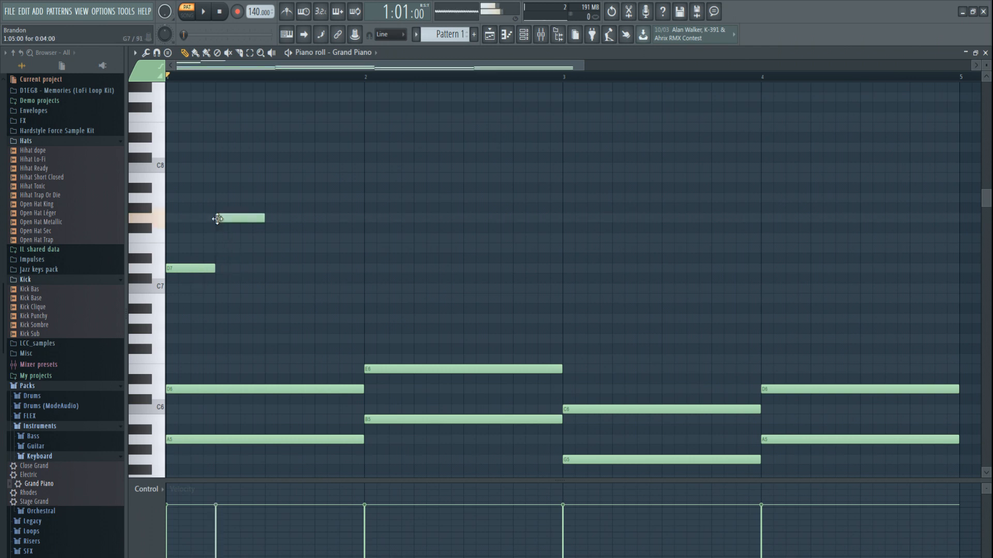
{"action": "left_click", "coordinate": [269, 199]}
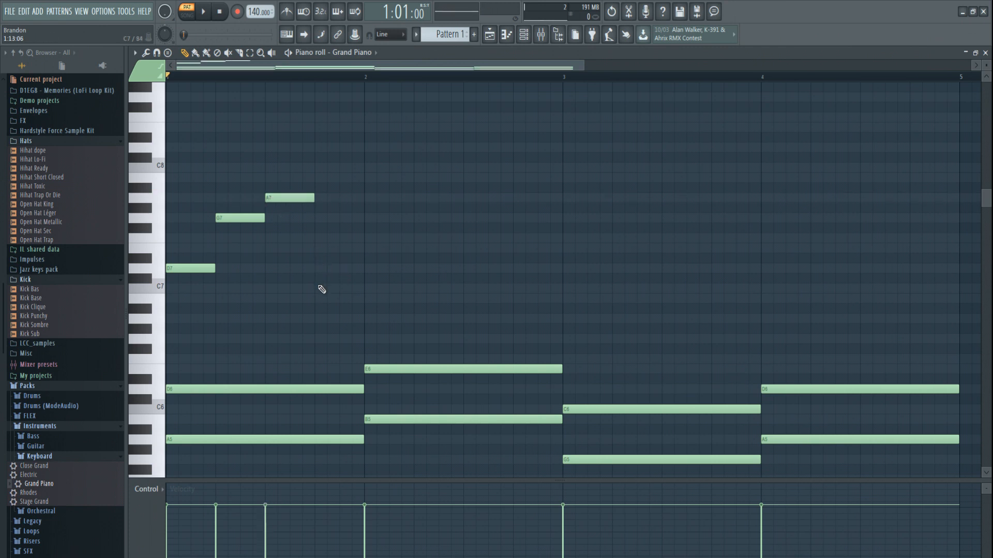
{"action": "left_click", "coordinate": [318, 288]}
Step: Add one-beat melody notes E7, G7, A7 and D#7 in sequence across bar 2
{"action": "left_click", "coordinate": [371, 248]}
{"action": "left_click", "coordinate": [418, 219]}
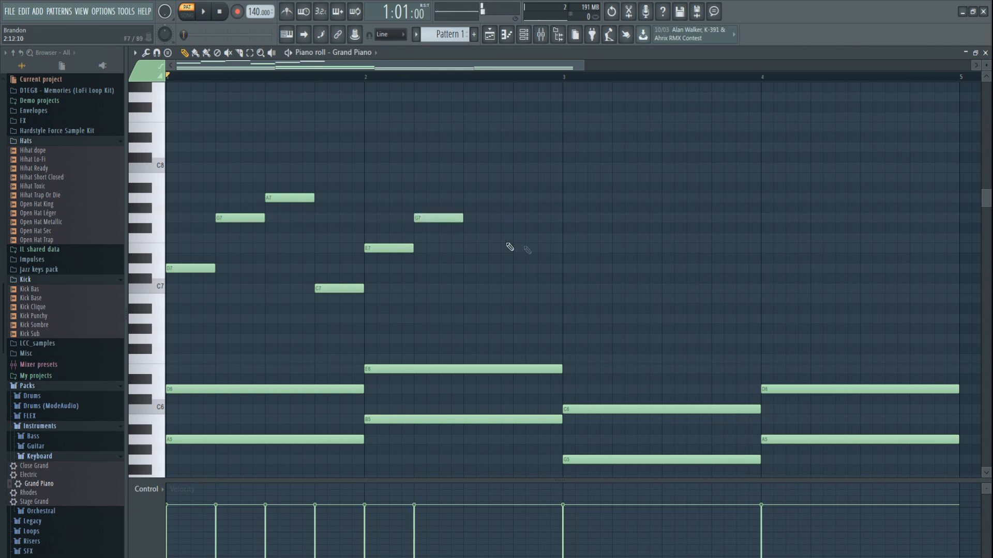
{"action": "left_click", "coordinate": [470, 198]}
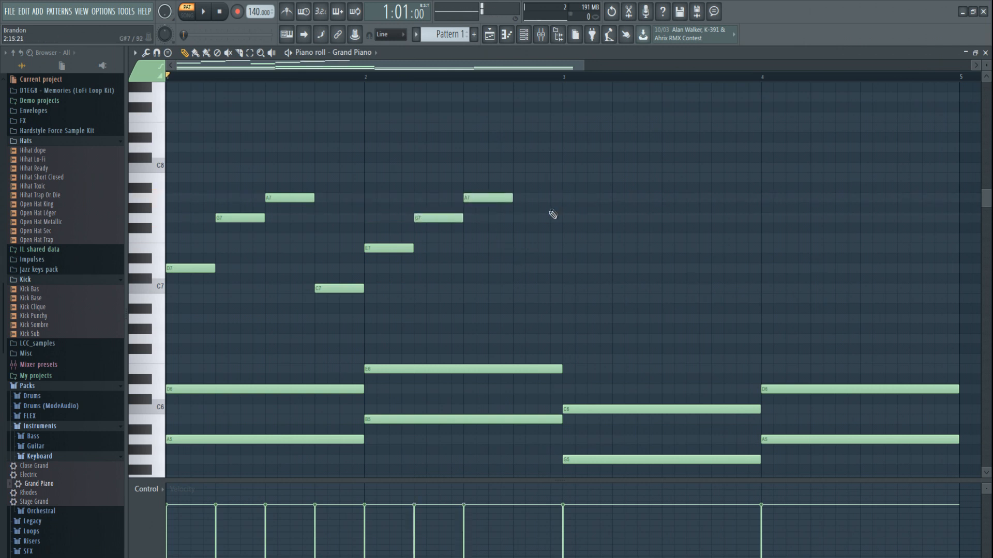
{"action": "left_click", "coordinate": [515, 269]}
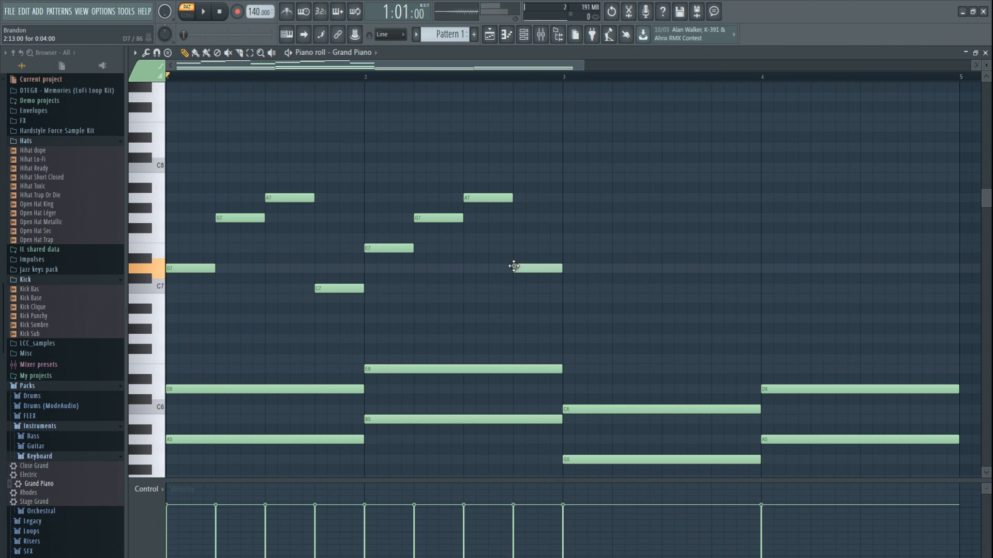
{"action": "left_click_drag", "start_coordinate": [513, 267], "coordinate": [515, 258]}
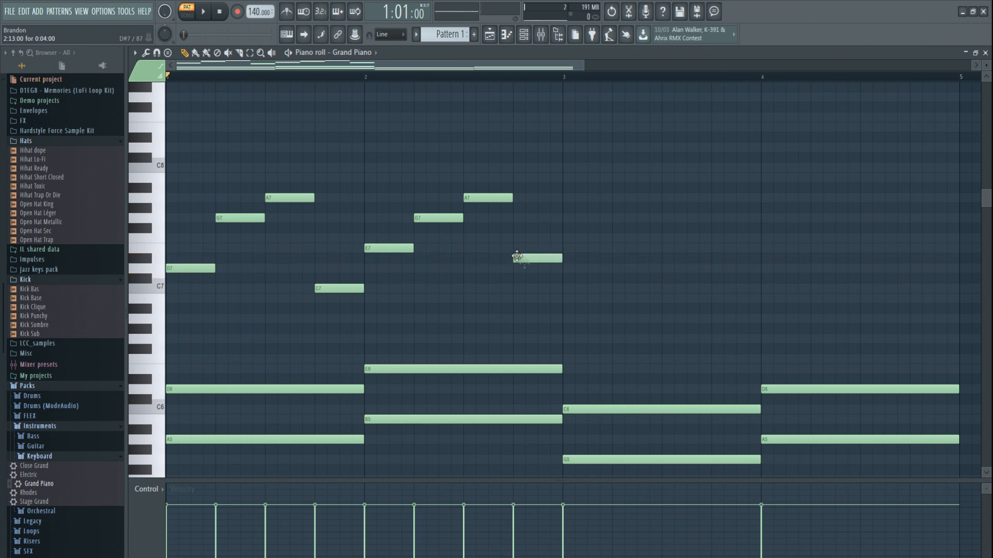
Step: Add one-beat melody notes G7, C7 and A7 on the first three beats of bar 3
{"action": "left_click", "coordinate": [567, 239]}
{"action": "left_click_drag", "start_coordinate": [592, 237], "coordinate": [590, 216]}
{"action": "mouse_move", "coordinate": [616, 288]}
{"action": "left_mouse_down"}
{"action": "mouse_move", "coordinate": [616, 321]}
{"action": "mouse_move", "coordinate": [613, 287]}
{"action": "left_mouse_up"}
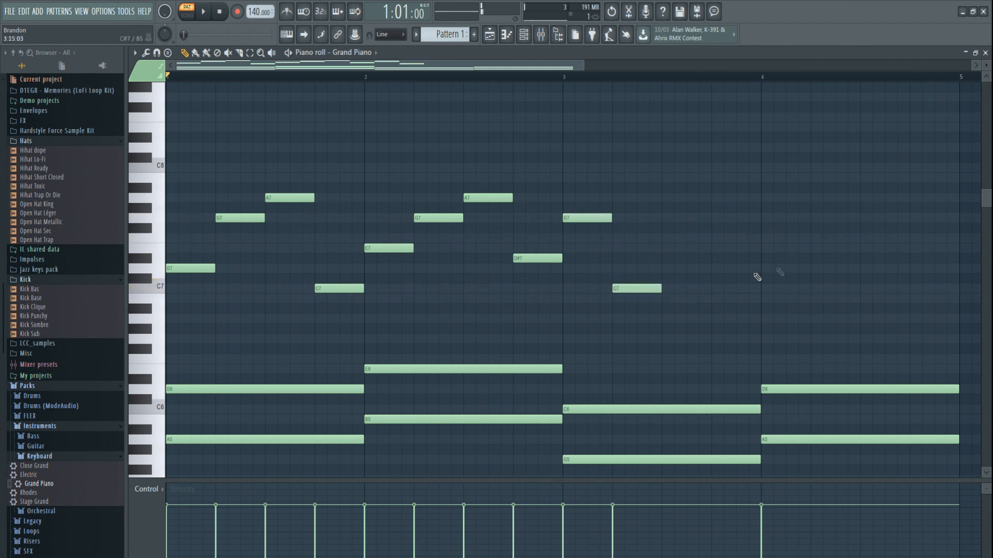
{"action": "left_click_drag", "start_coordinate": [685, 240], "coordinate": [667, 192]}
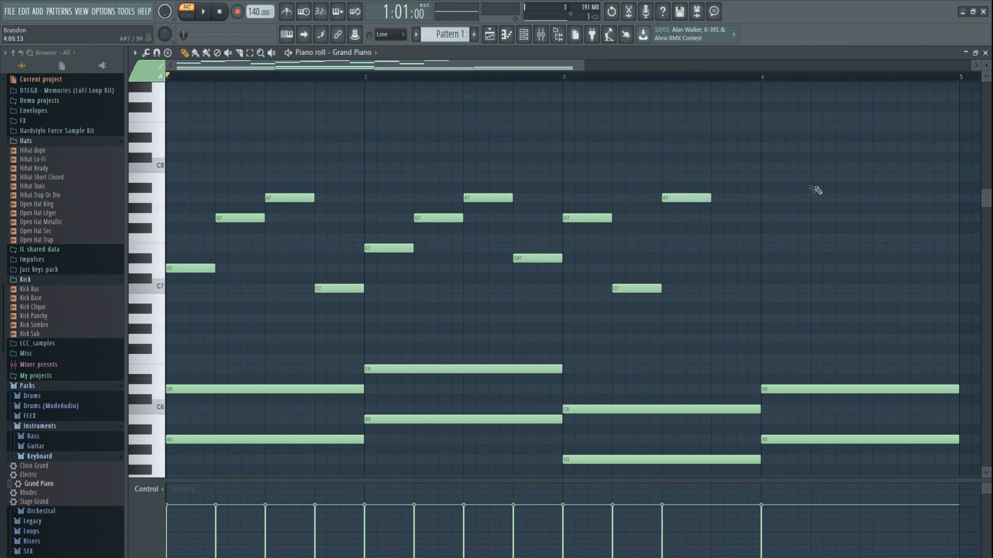
Step: Fill bar 4 with one-beat melody notes E7, D7, D7 and E7, and play the pattern back
{"action": "left_click_drag", "start_coordinate": [765, 238], "coordinate": [768, 251]}
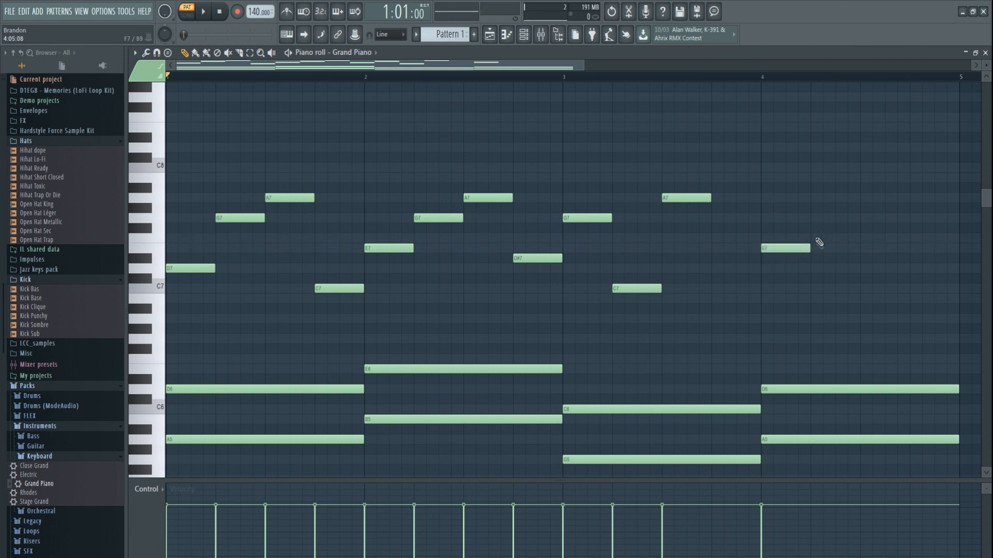
{"action": "left_click", "coordinate": [817, 268]}
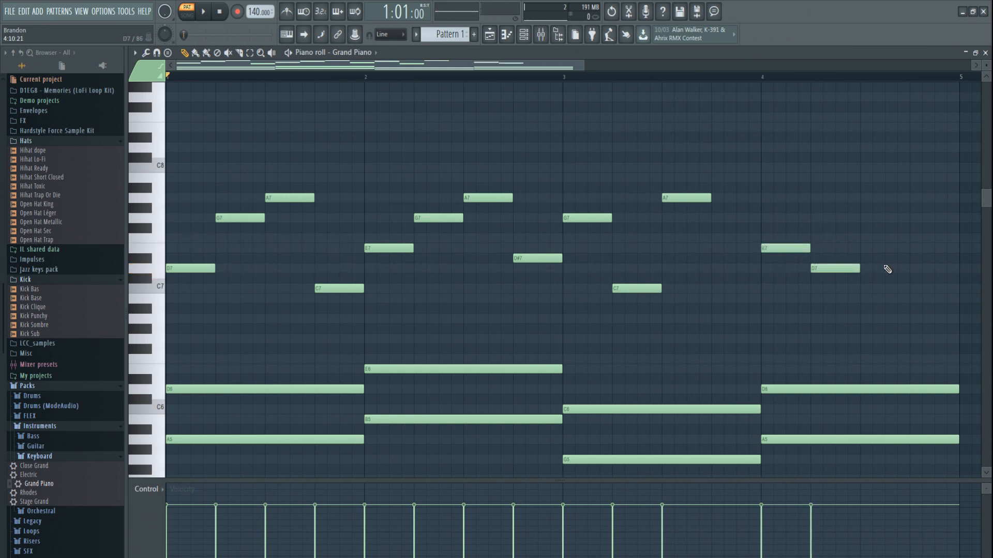
{"action": "left_click", "coordinate": [869, 269]}
{"action": "left_click", "coordinate": [918, 249]}
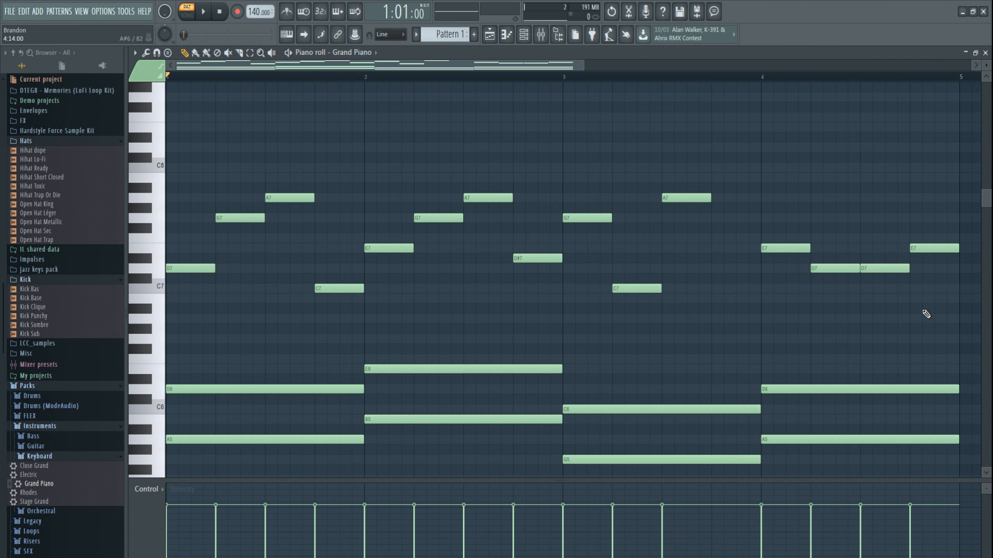
{"action": "key", "text": "space"}
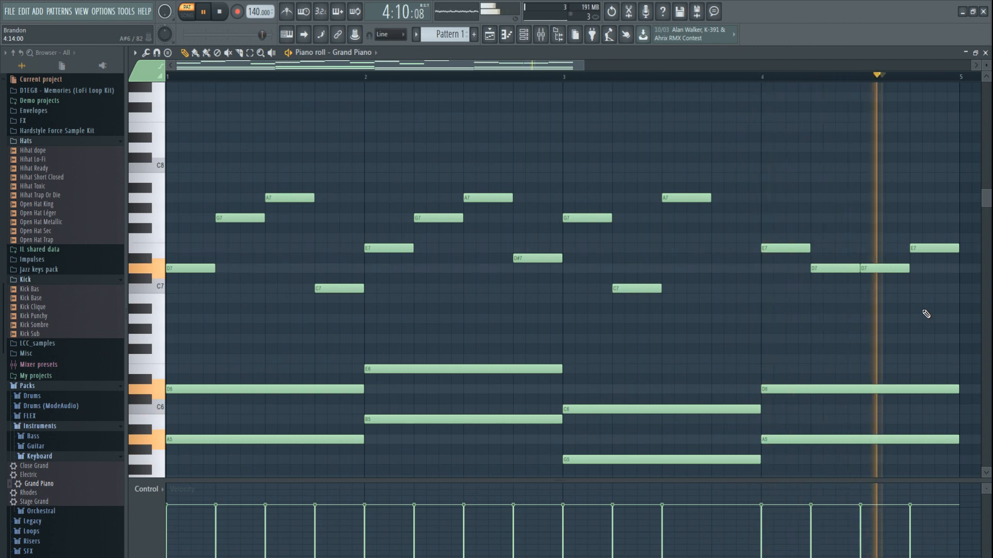
{"action": "key", "text": "space"}
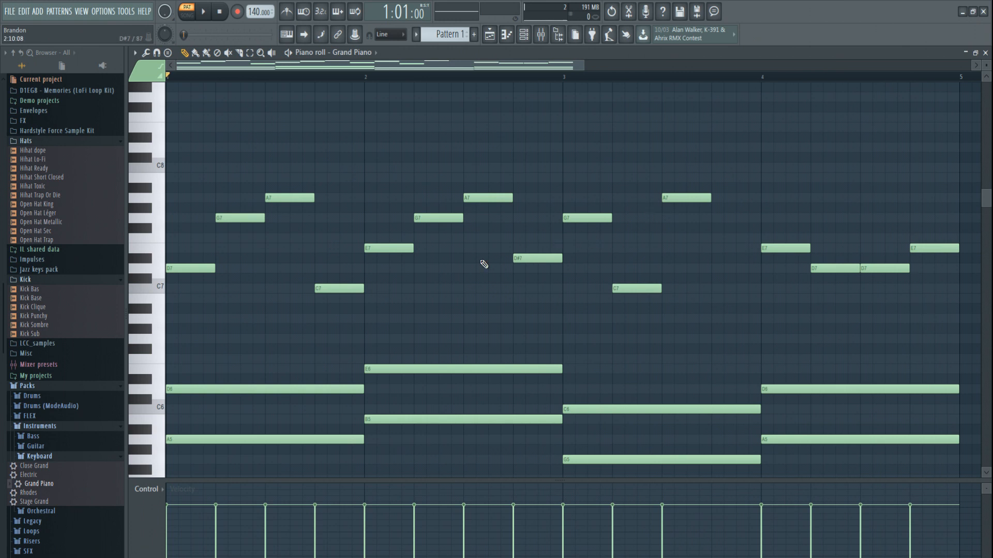
Step: Play the pattern back to hear the melody together with the shorter notes an octave above it
{"action": "scroll", "coordinate": [333, 273], "scroll_direction": "up", "scroll_amount": 3}
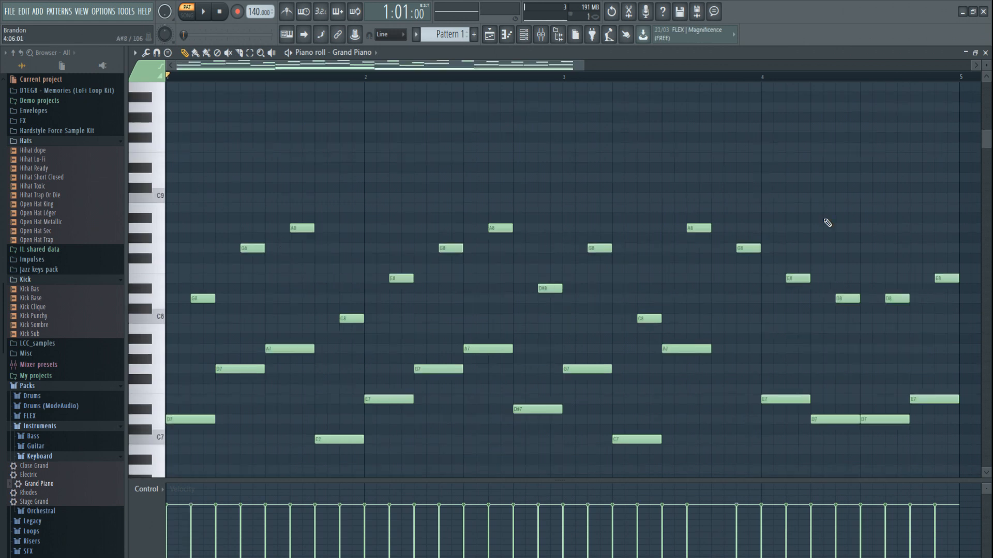
{"action": "key", "text": "space"}
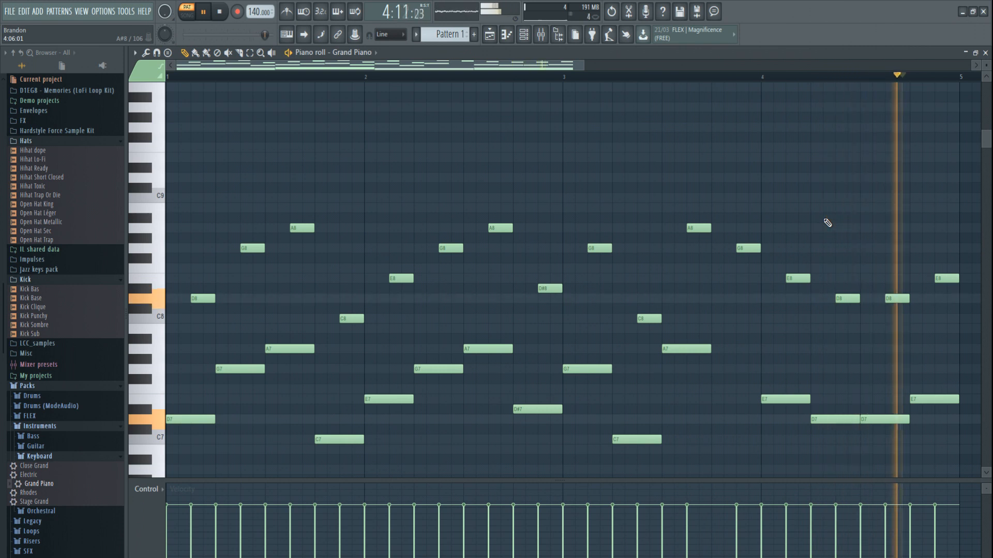
{"action": "key", "text": "space"}
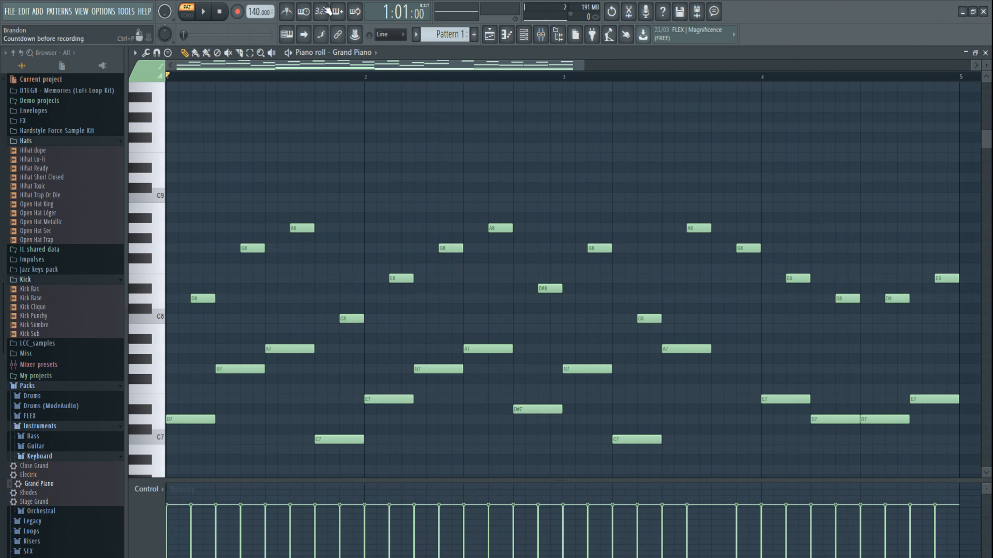
Step: Raise the project tempo well above 140 BPM and play the start of the pattern to hear it faster
{"action": "scroll", "coordinate": [253, 11], "scroll_direction": "up", "scroll_amount": 12}
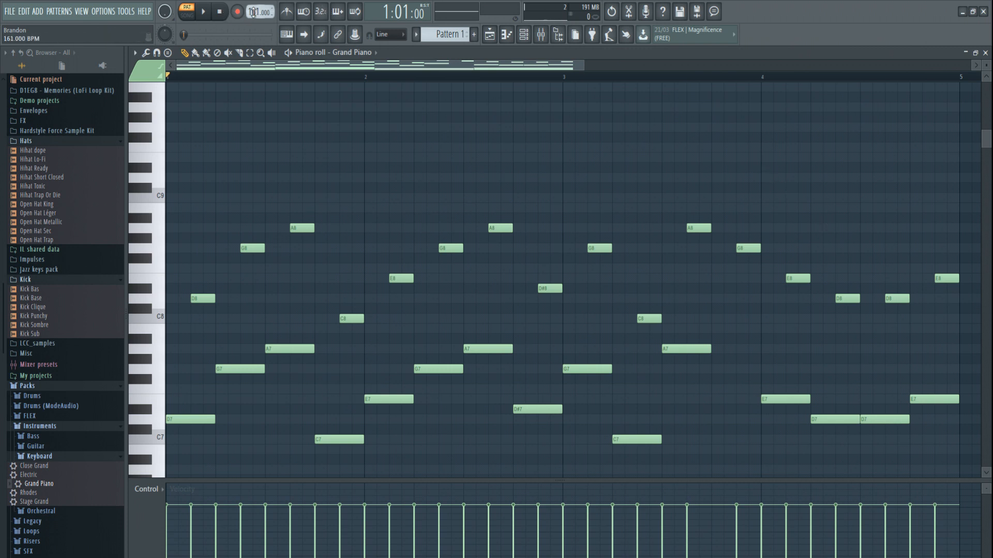
{"action": "scroll", "coordinate": [253, 11], "scroll_direction": "down", "scroll_amount": 1}
{"action": "key", "text": "space"}
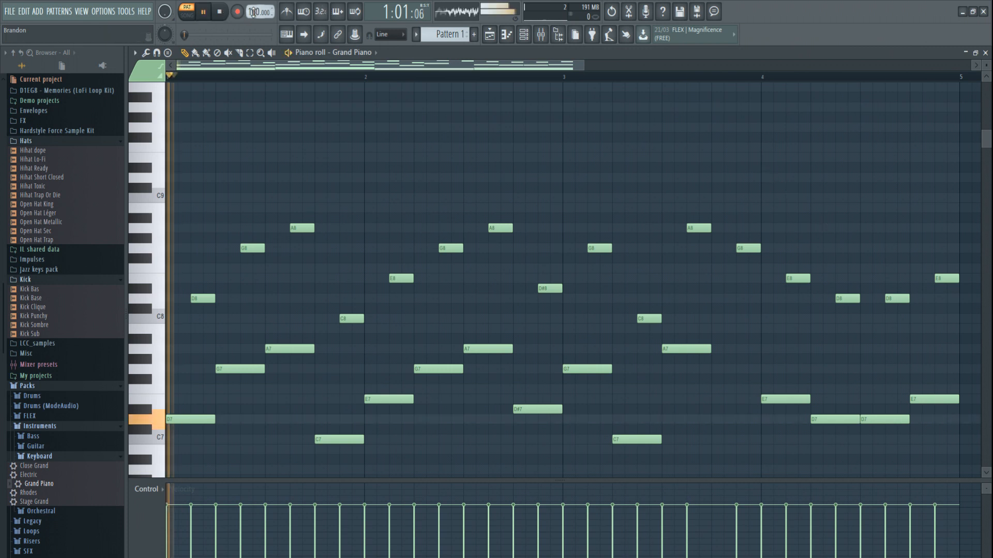
{"action": "key", "text": "space"}
Step: Lower the project tempo well below 140 BPM and play the start of the pattern to hear it slower
{"action": "scroll", "coordinate": [253, 11], "scroll_direction": "down", "scroll_amount": 20}
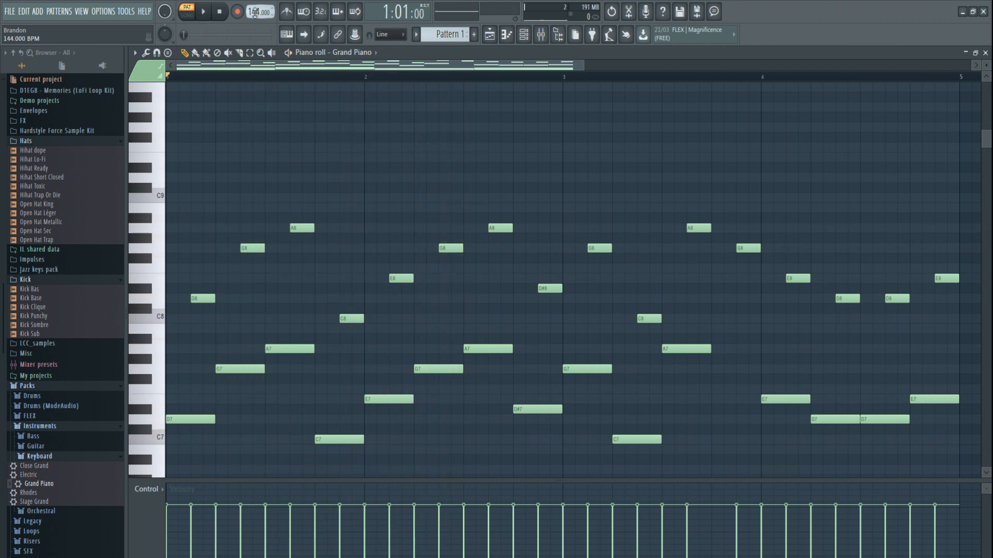
{"action": "scroll", "coordinate": [254, 13], "scroll_direction": "down", "scroll_amount": 17}
{"action": "key", "text": "space"}
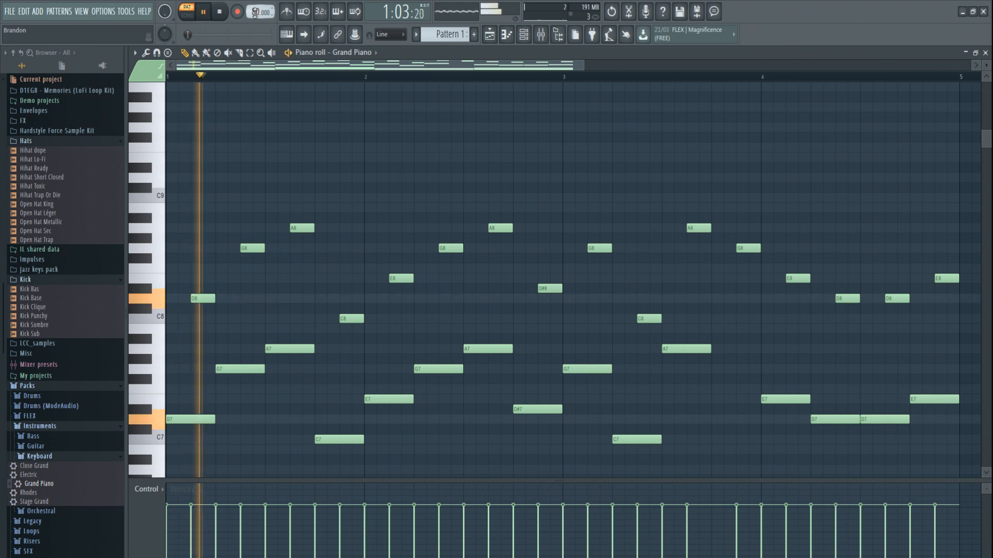
{"action": "key", "text": "space"}
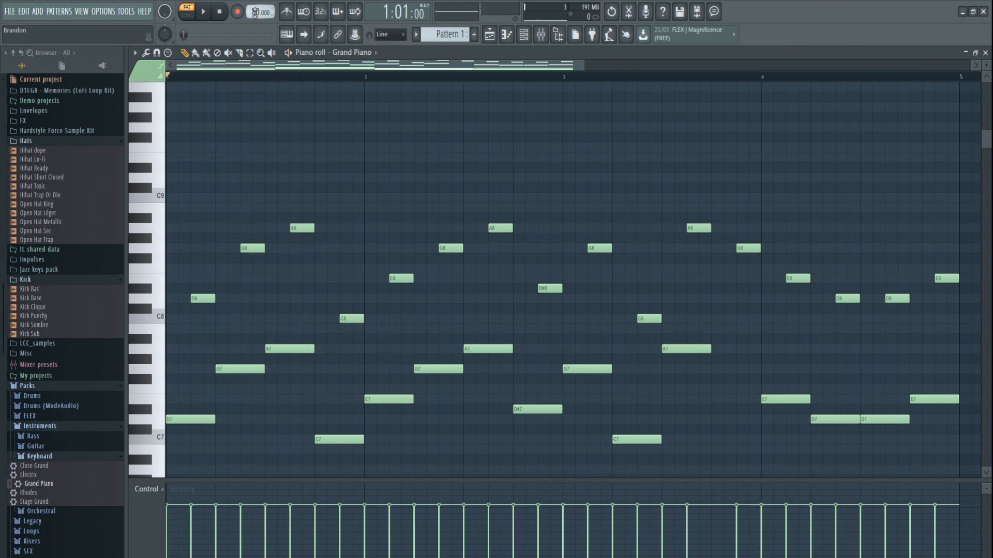